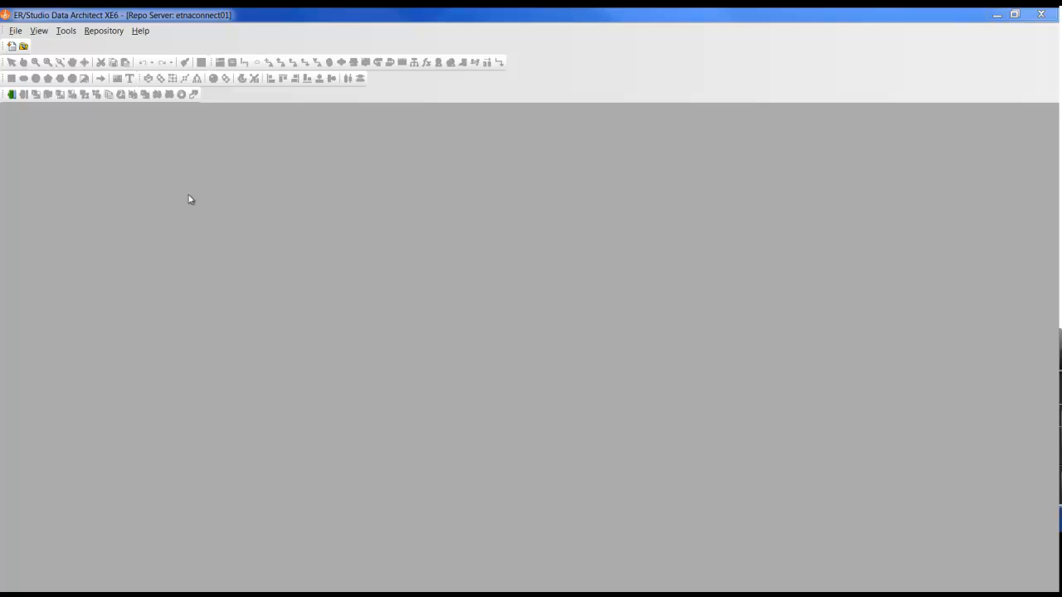
Start a new model by reverse-engineering an existing database and proceed to its connection settings.
left_click(19, 32)
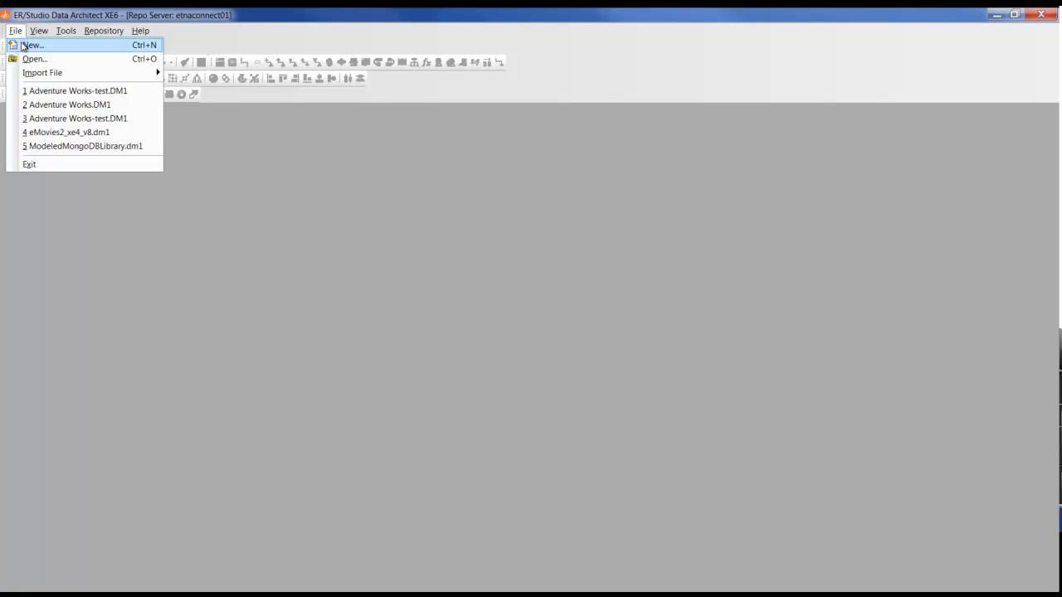
left_click(27, 47)
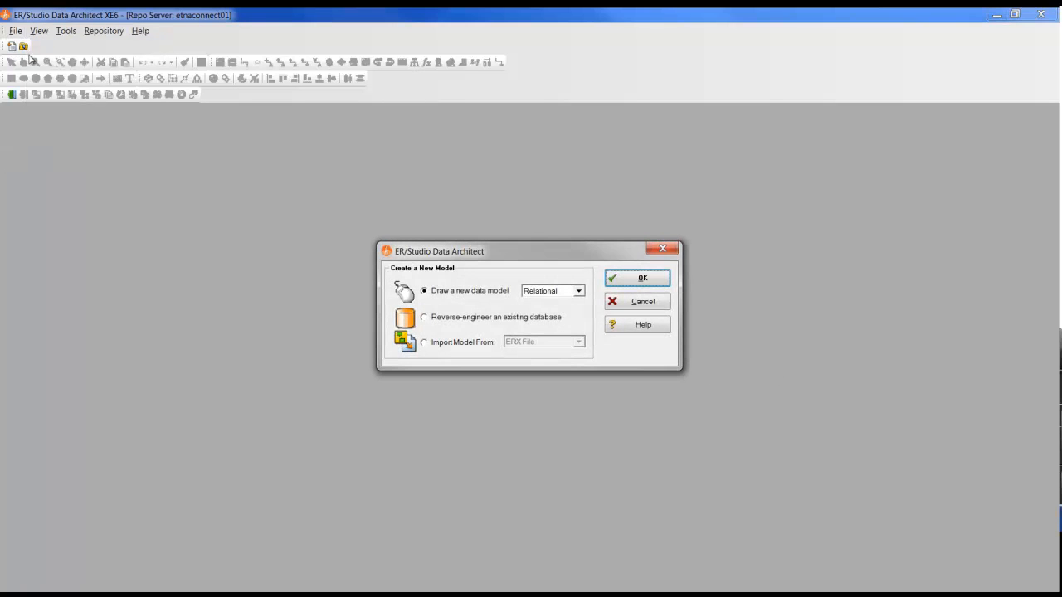
left_click(424, 319)
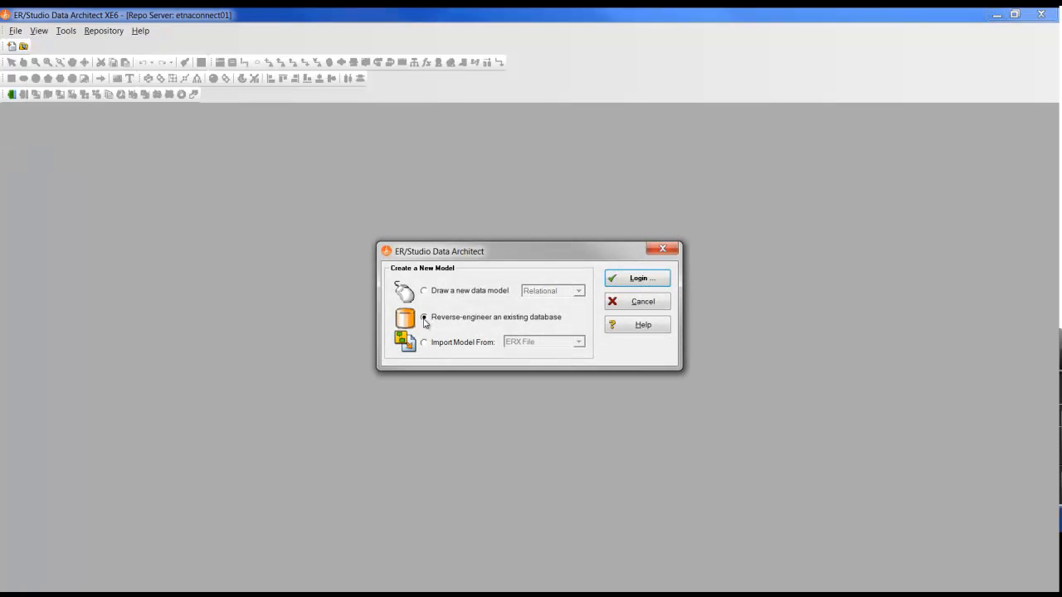
left_click(647, 282)
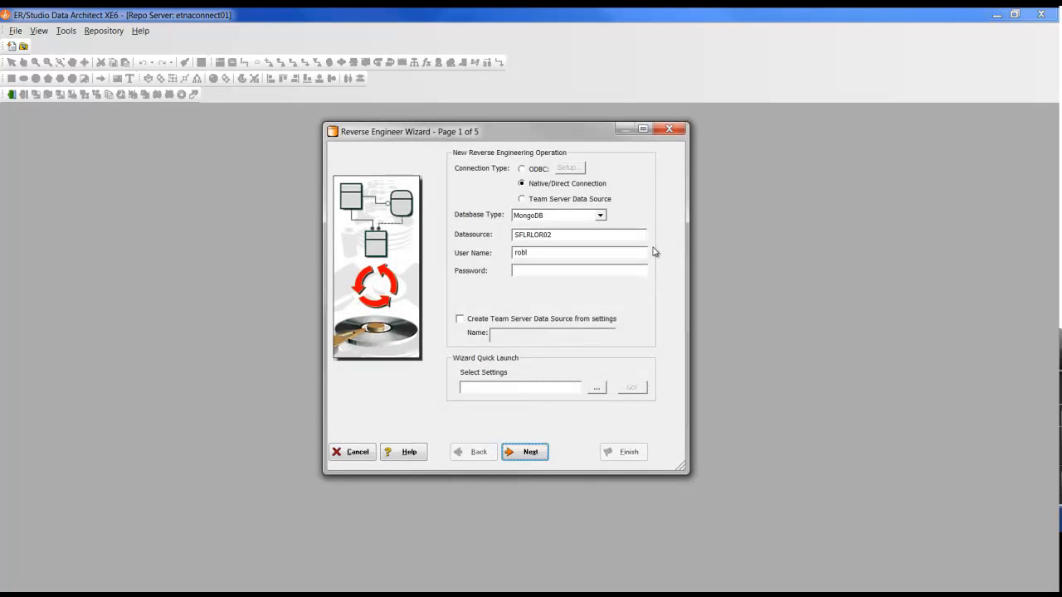
Set the database type to MongoDB for datasource SFLRLOR02, enter the user name and account password, and continue.
left_click(601, 217)
left_click(587, 255)
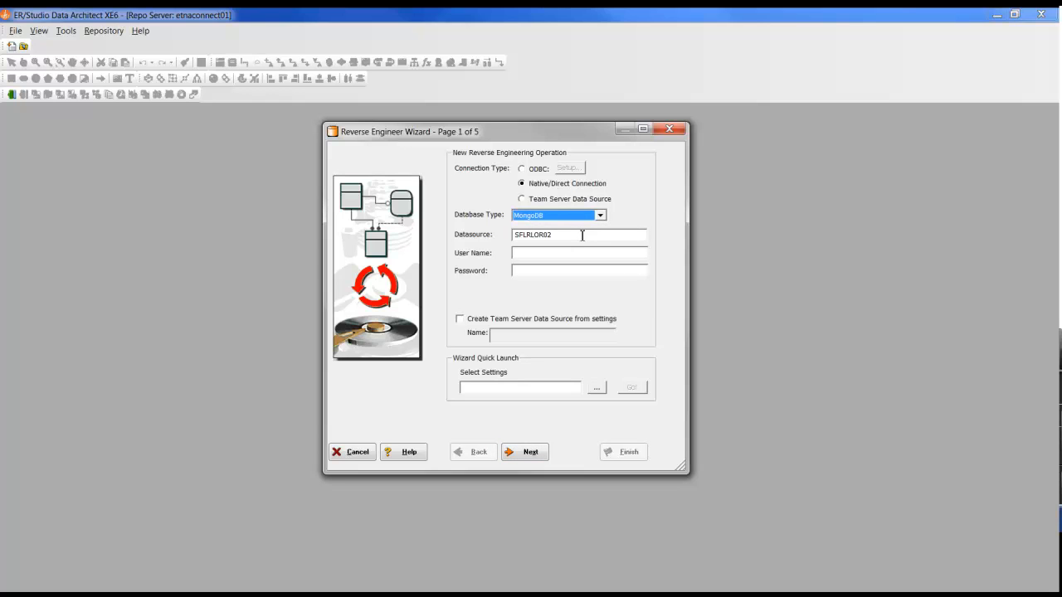
left_click(586, 236)
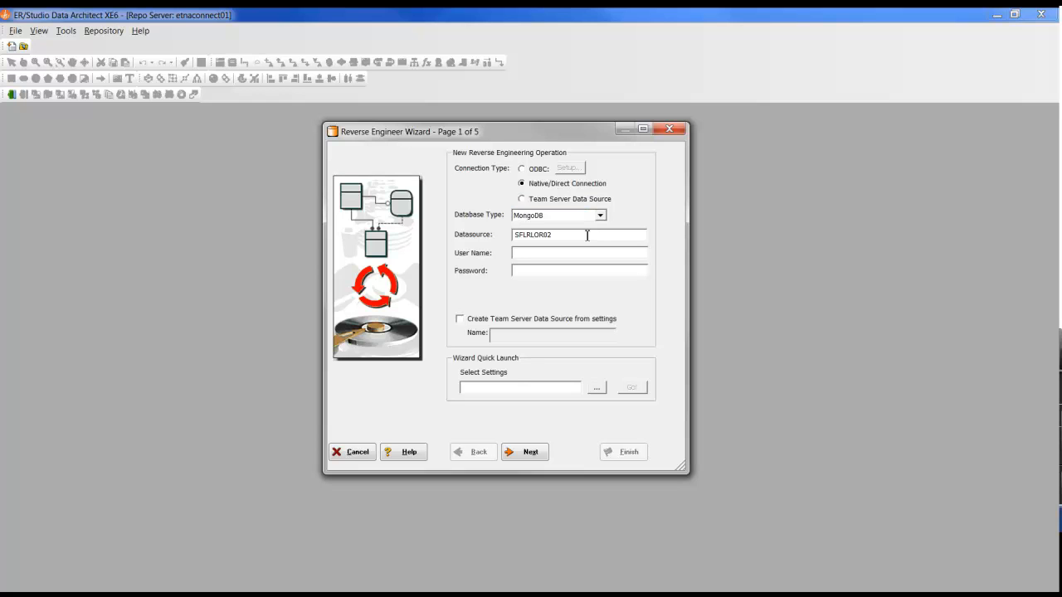
left_click(581, 253)
type("rob")
type("****")
left_click(528, 453)
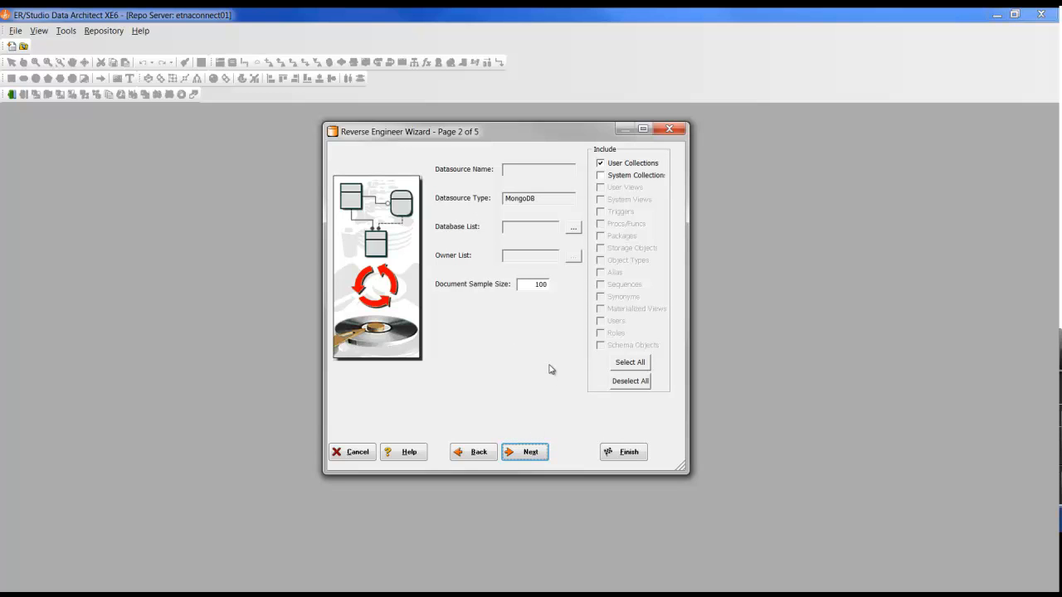
Choose the library database as the one to reverse-engineer and continue to the object selection.
left_click(573, 228)
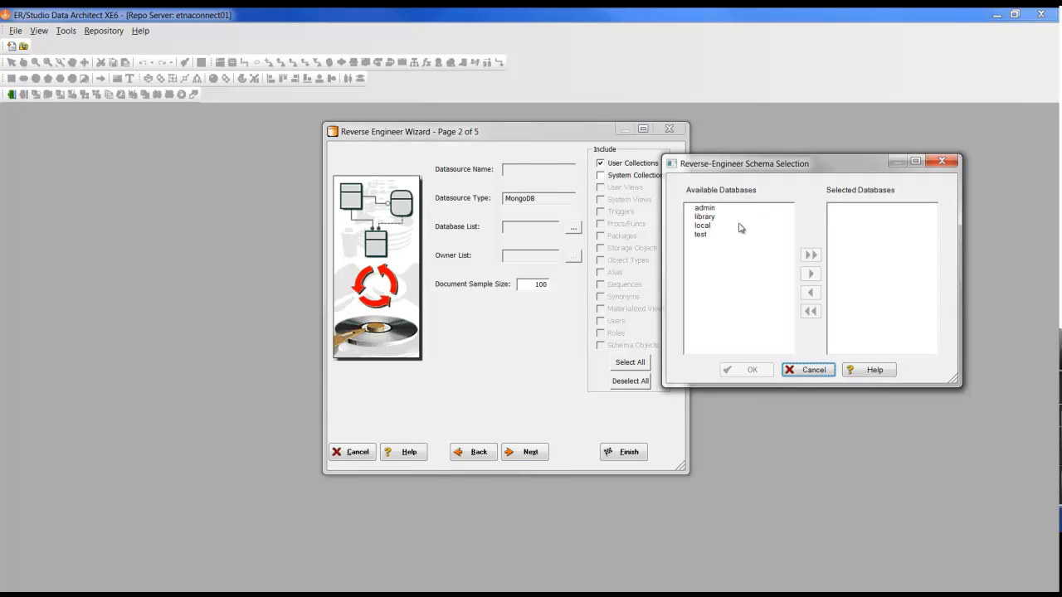
left_click(712, 217)
left_click(811, 274)
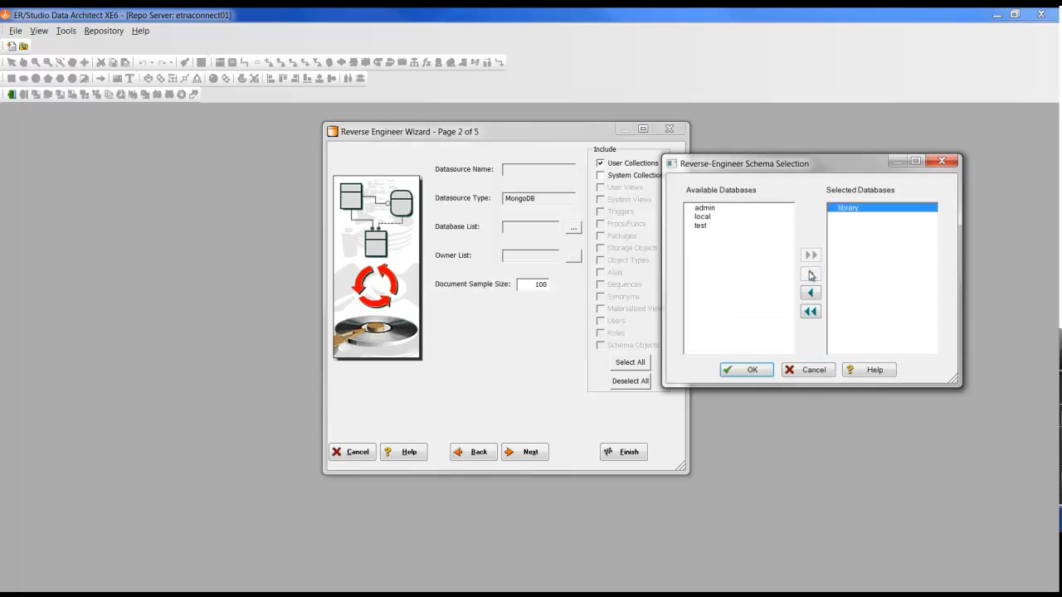
left_click(746, 370)
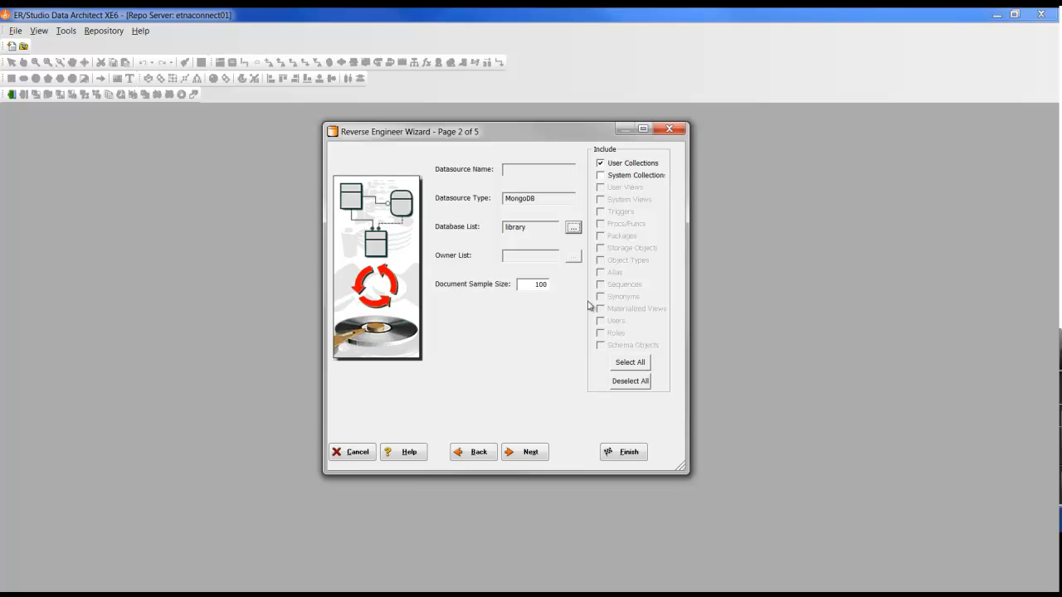
left_click(529, 452)
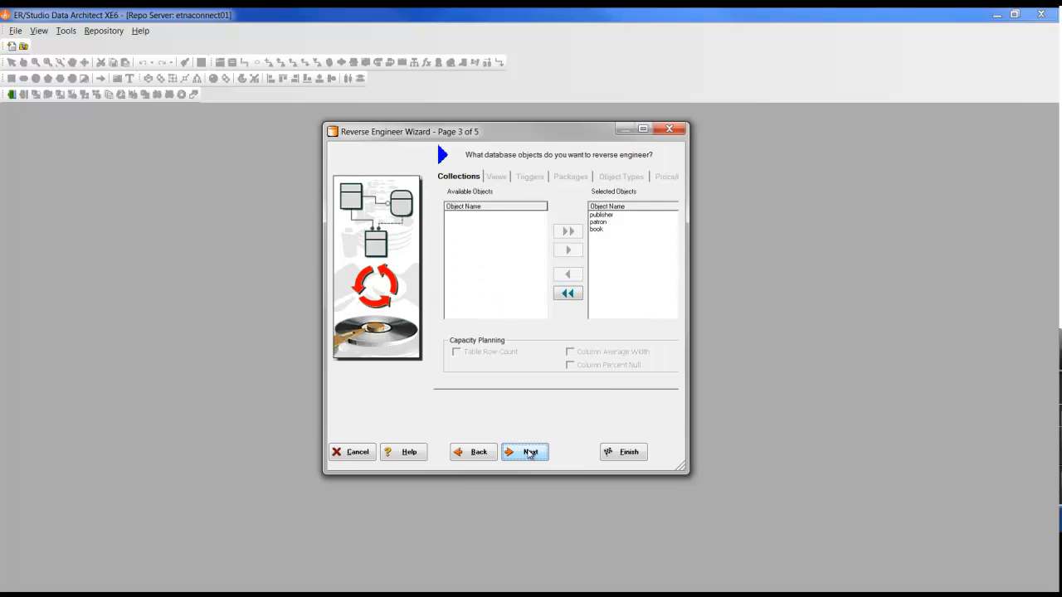
Keep the publisher, patron and book collections selected and finish the reverse engineering with the Orthogonal layout.
left_click(595, 217)
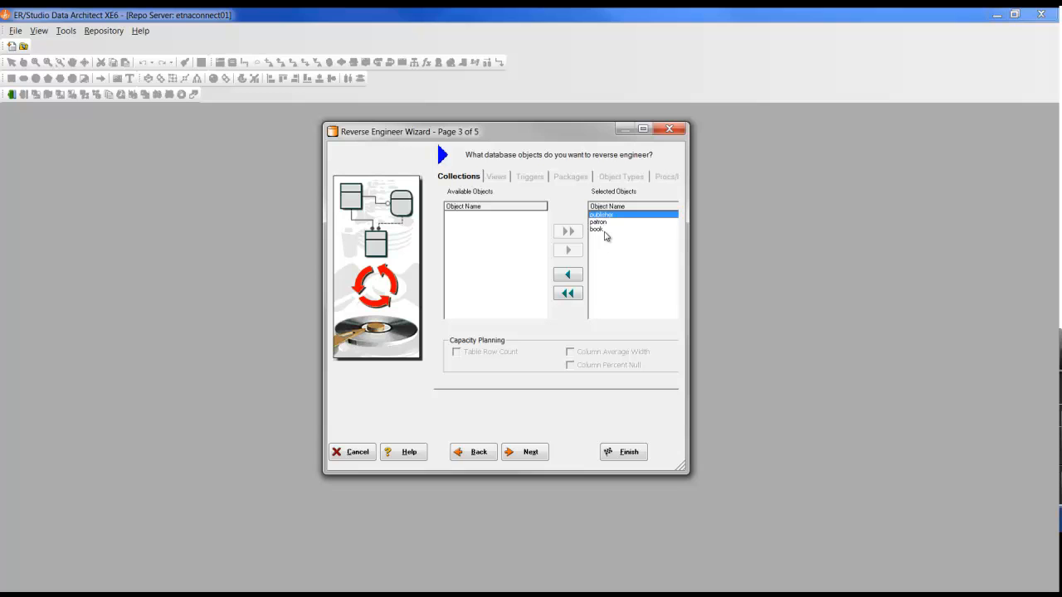
left_click(524, 455)
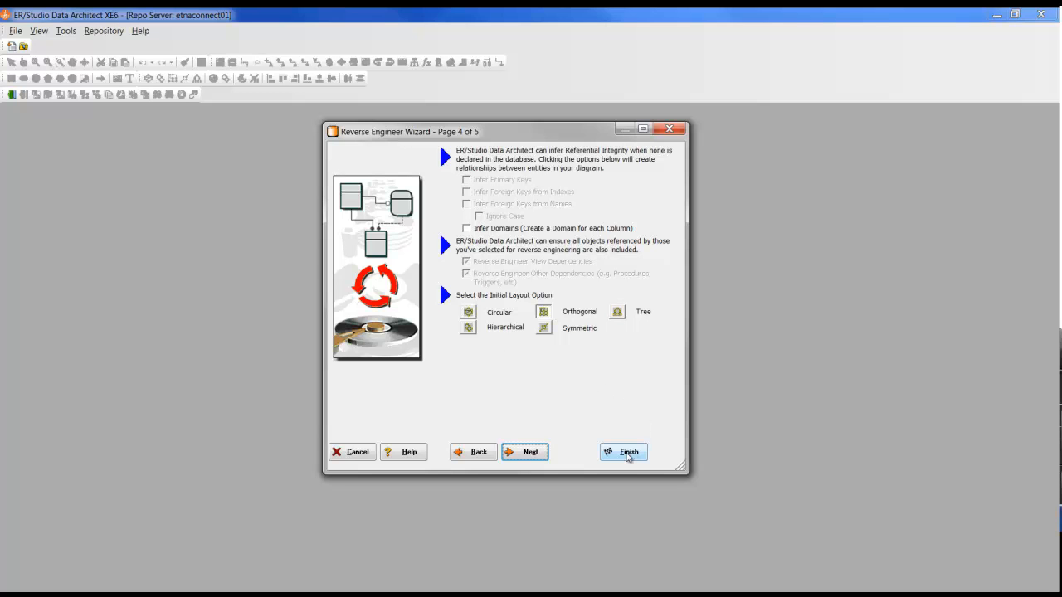
left_click(628, 453)
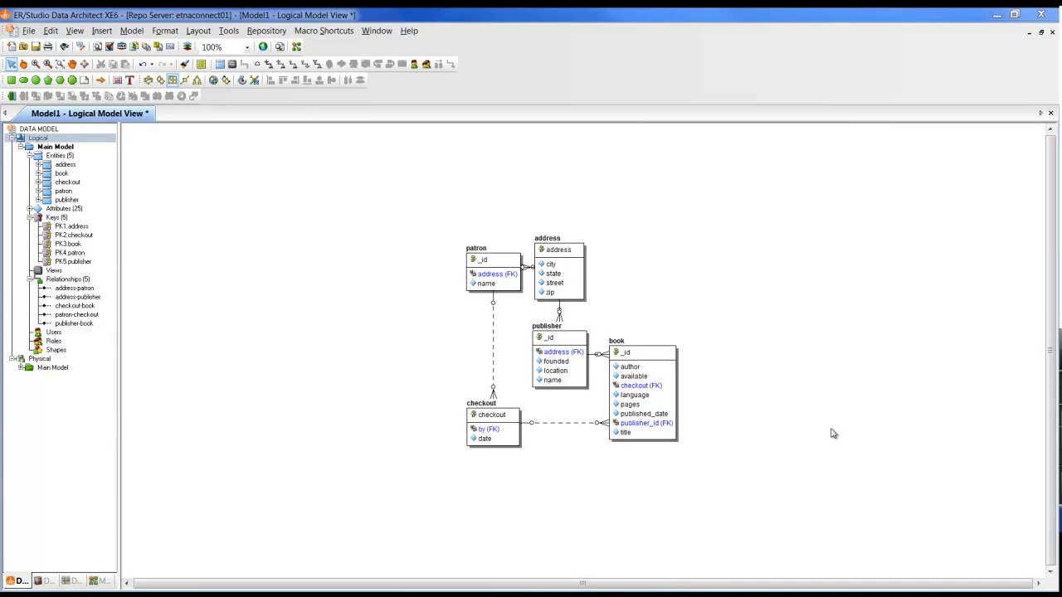
Collapse the Logical model tree and display the Physical model's diagram enlarged to fit the window.
left_click(60, 140)
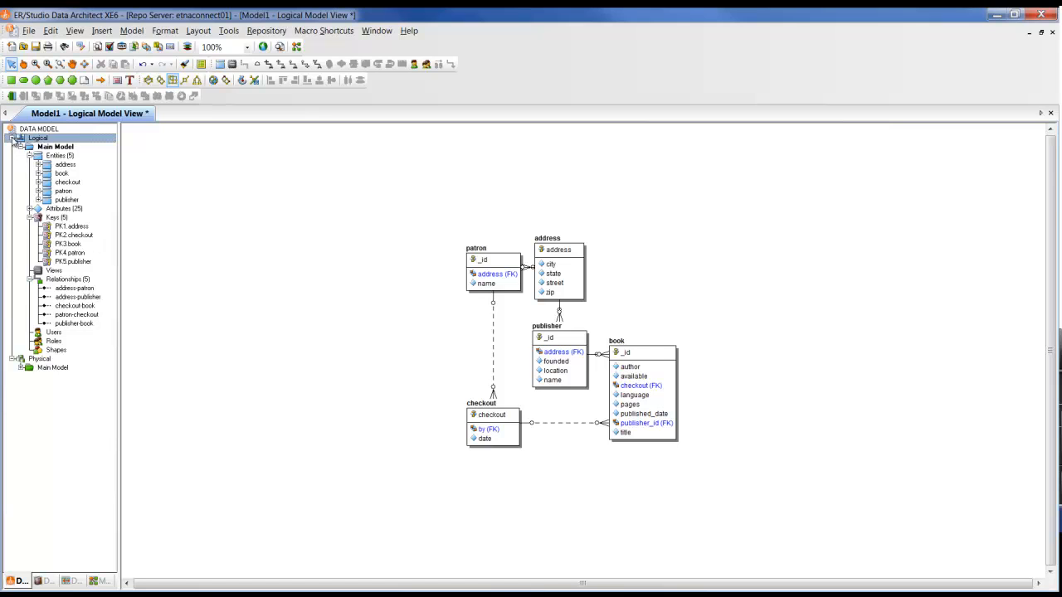
left_click(13, 139)
left_click(38, 147)
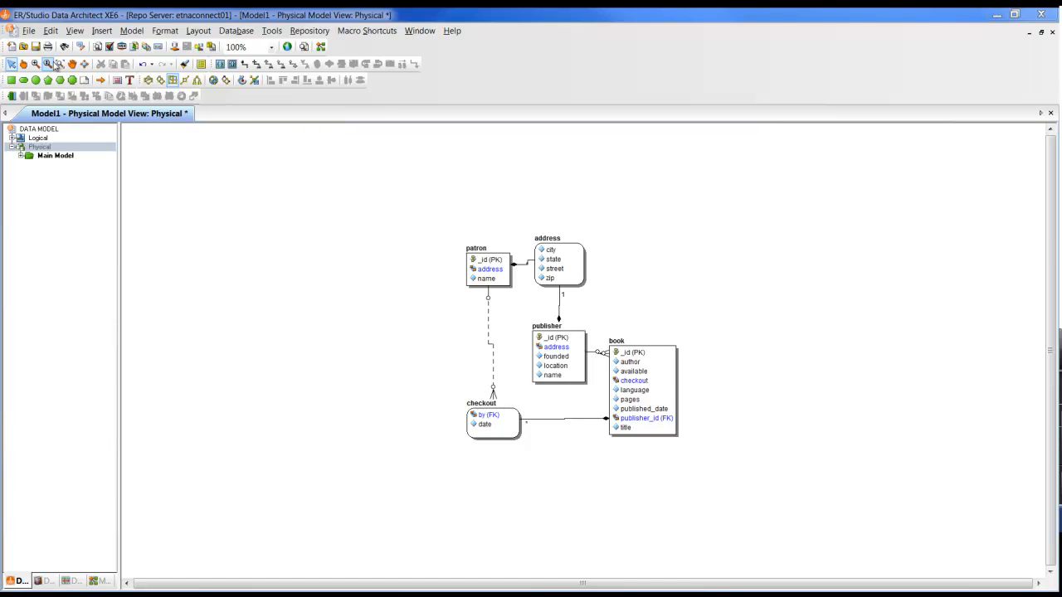
left_click(58, 65)
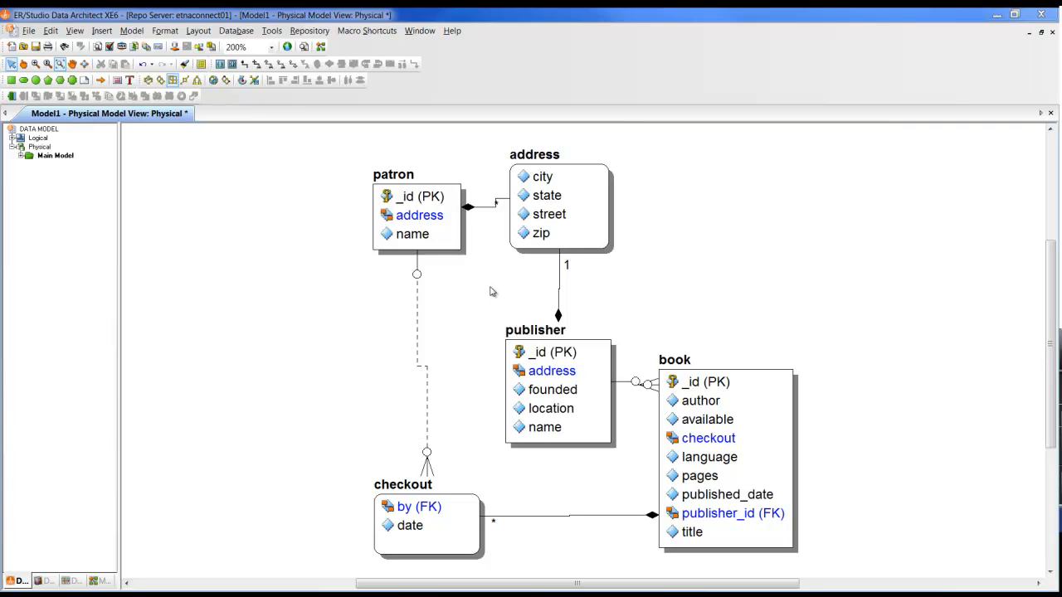
Move the address object slightly up and away from patron, and examine how it relates to patron and publisher.
left_click_drag(580, 184, 606, 176)
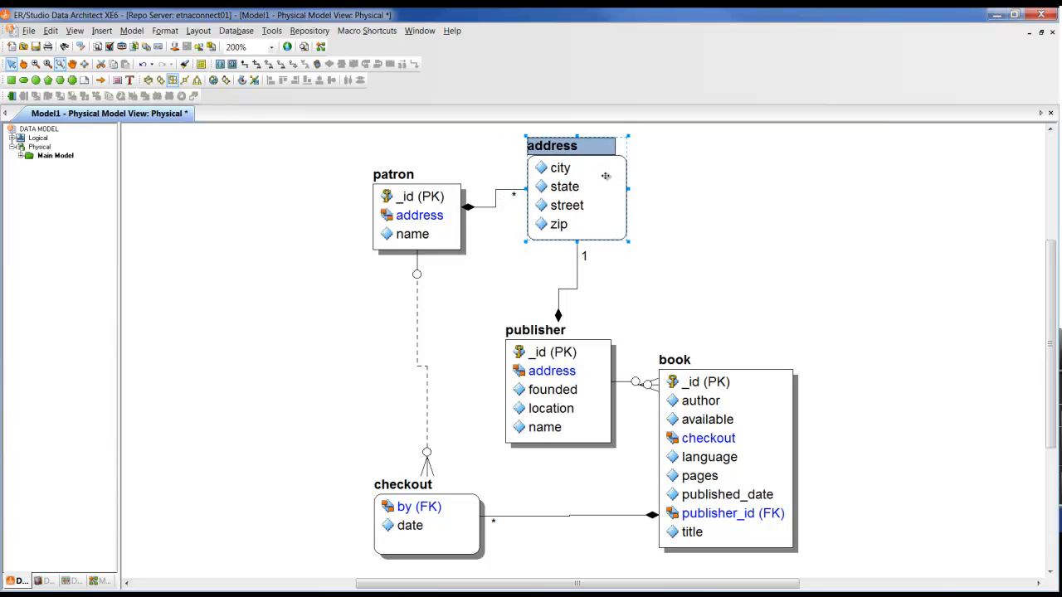
left_click(691, 226)
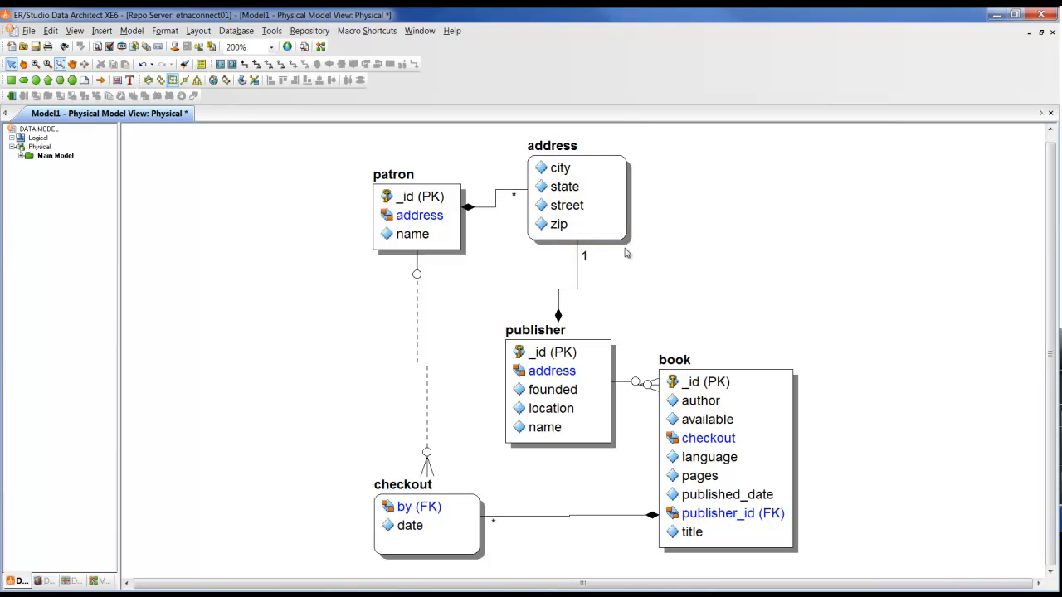
left_click(452, 228)
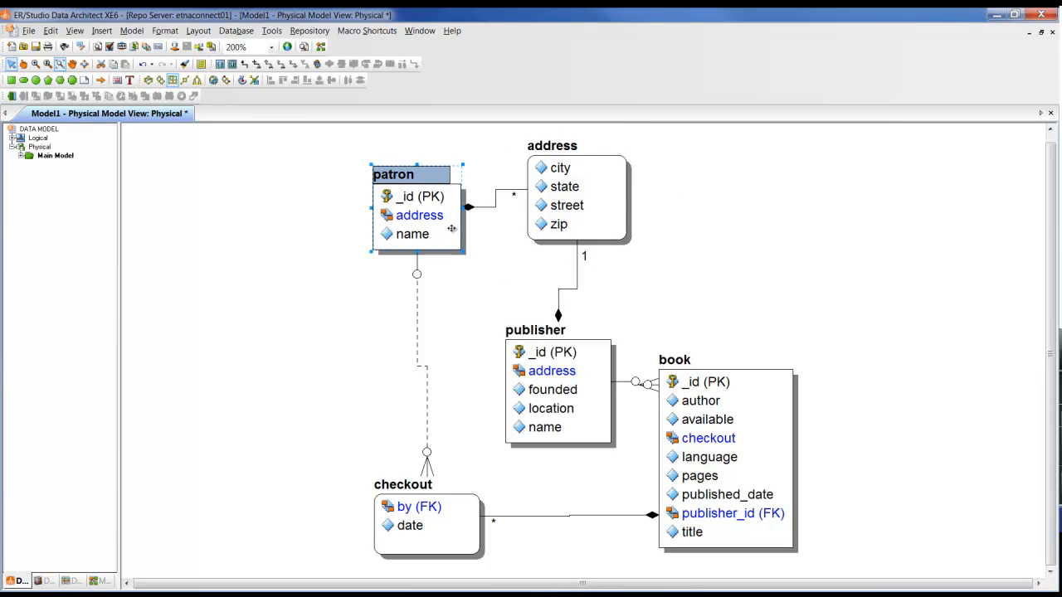
left_click(590, 218)
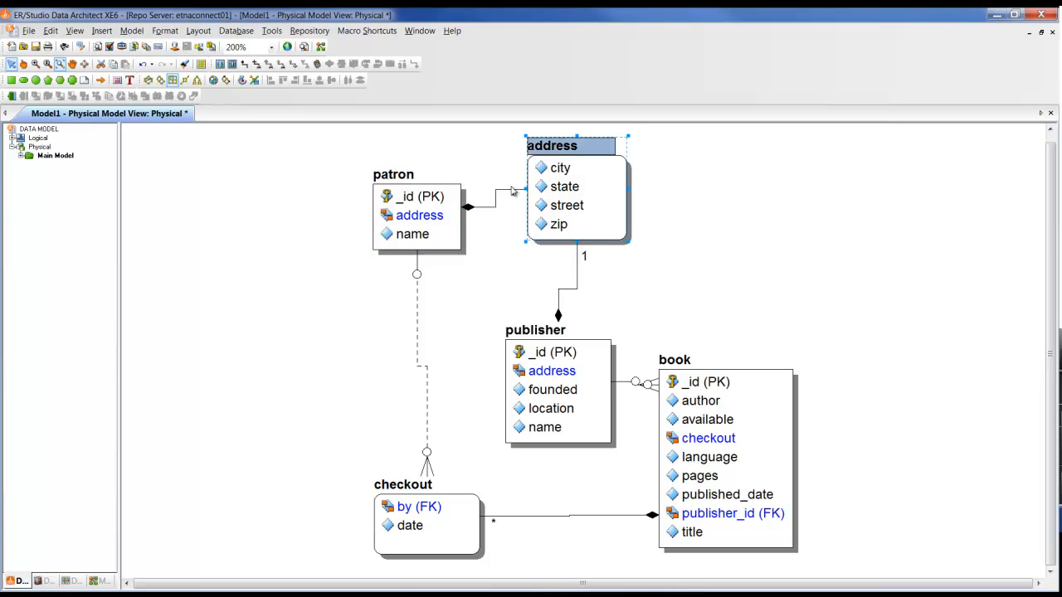
mouse_move(466, 208)
left_click(767, 198)
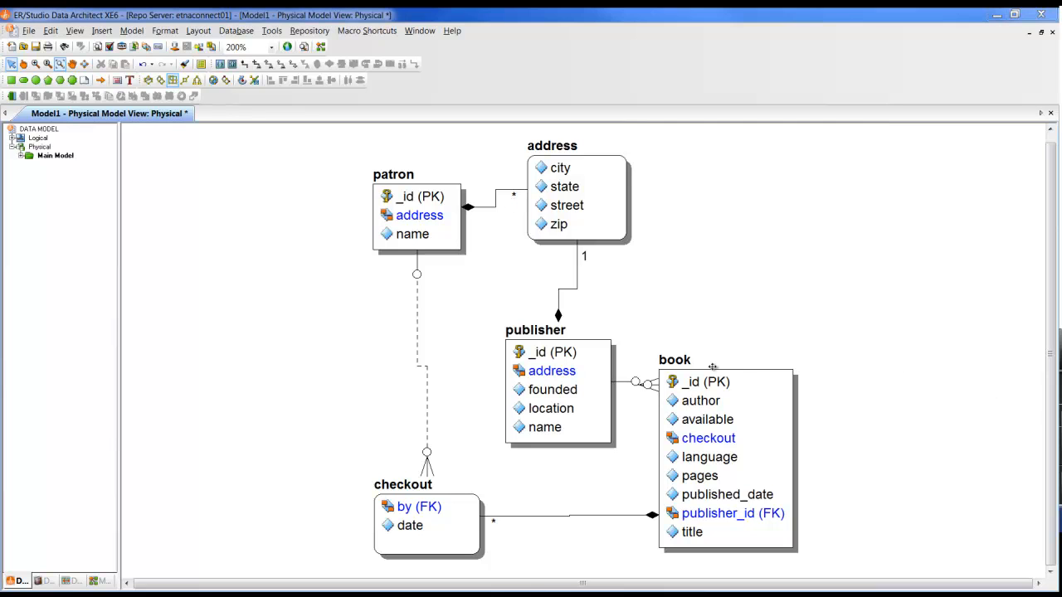
left_click(570, 373)
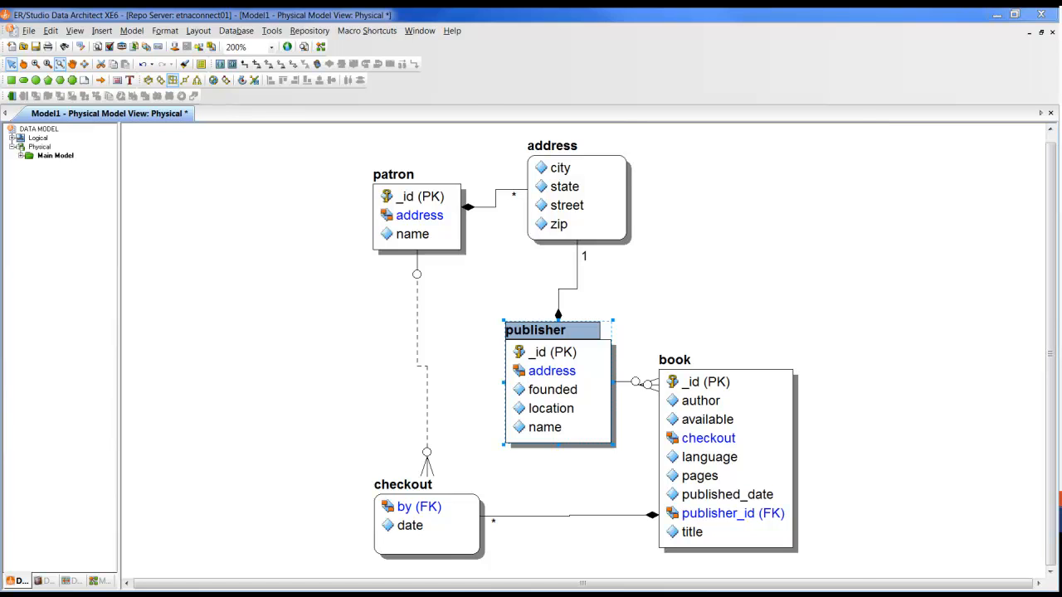
Switch to LibraryExampleInput.txt in Notepad and examine the patron insert with its two embedded addresses, then minimize the file.
key("alt+Tab")
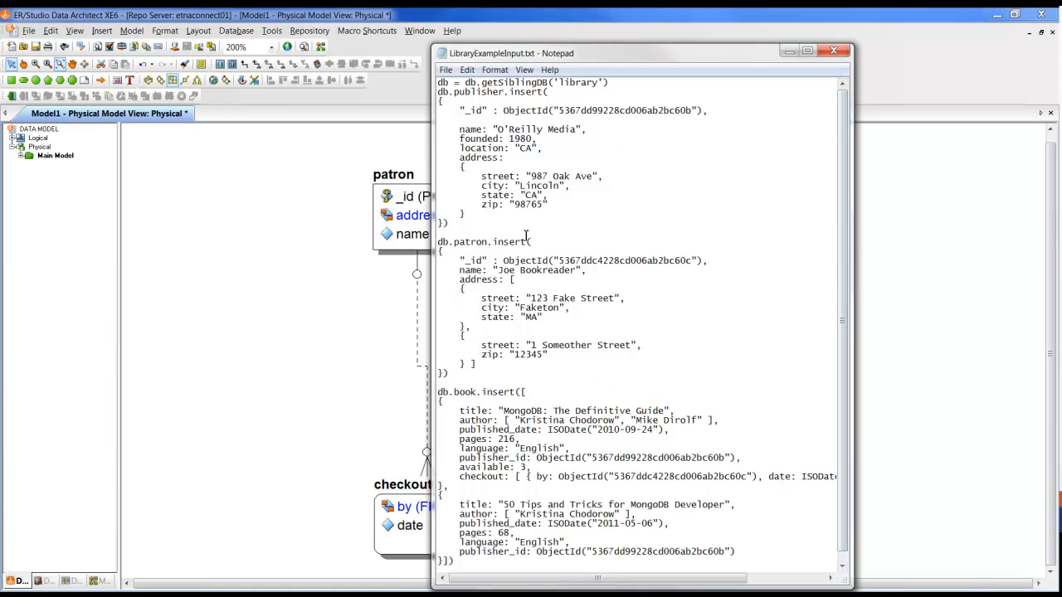
left_click_drag(493, 242, 455, 244)
left_click_drag(505, 282, 460, 283)
left_click_drag(543, 318, 483, 297)
left_click_drag(568, 354, 482, 347)
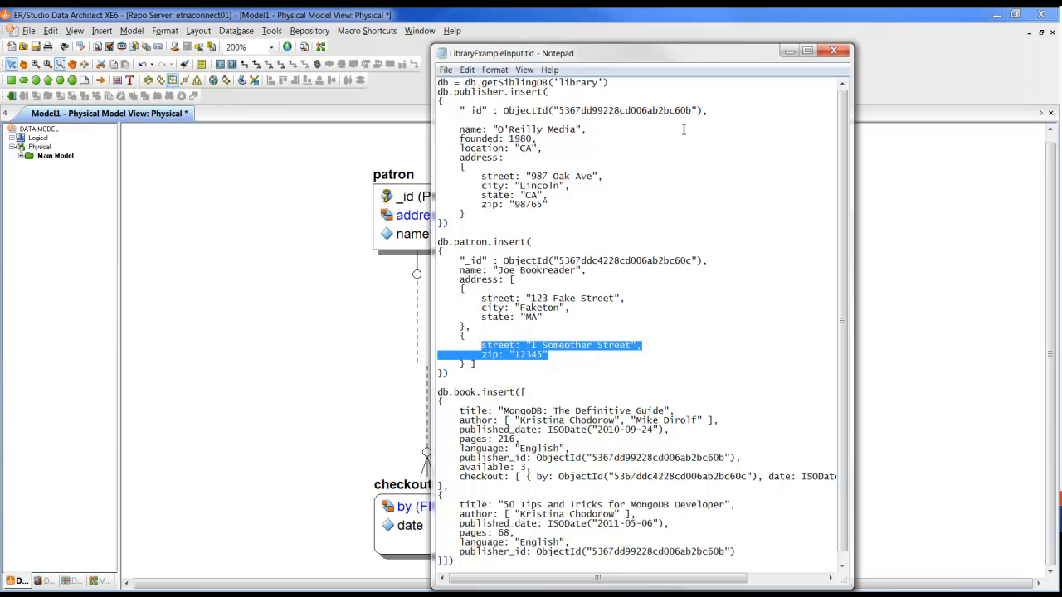
left_click(790, 53)
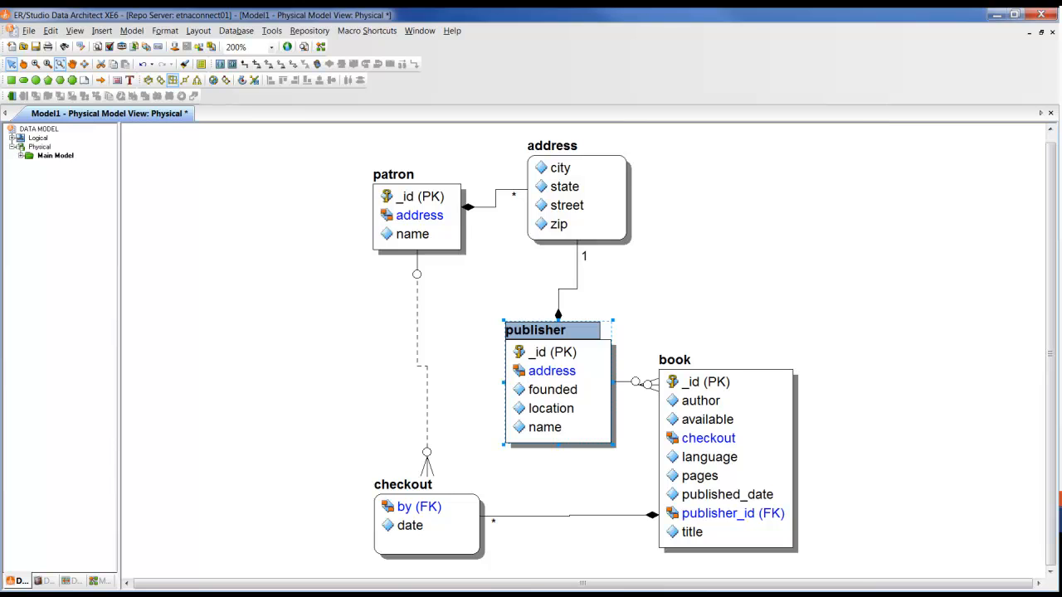
Return to LibraryExampleInput.txt and examine the book insert's checkout array, its by reference and the publisher_id field.
key("alt+Tab")
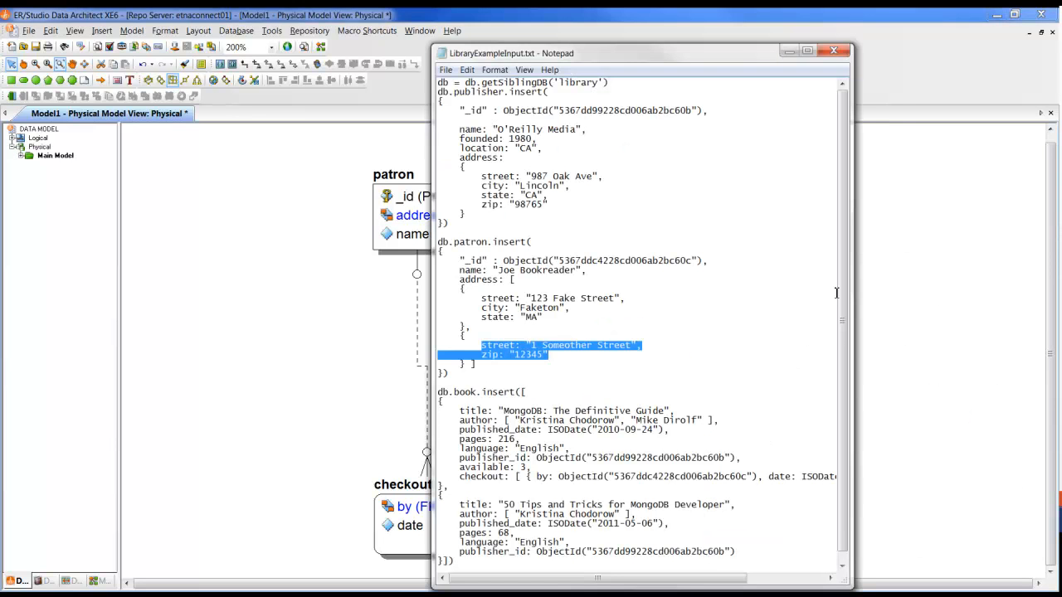
scroll(842, 295, "down", 1)
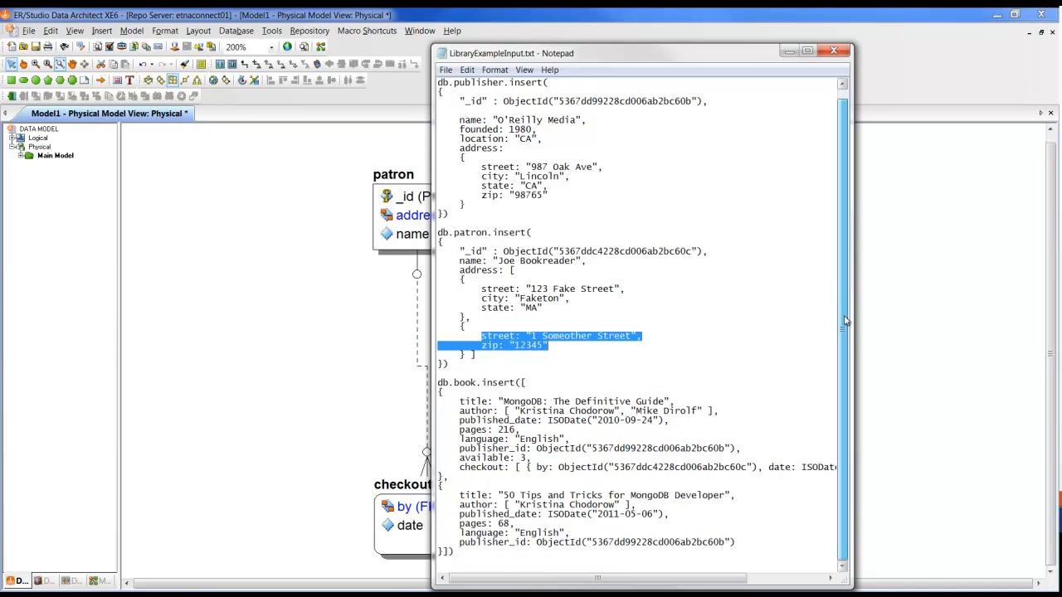
double_click(465, 383)
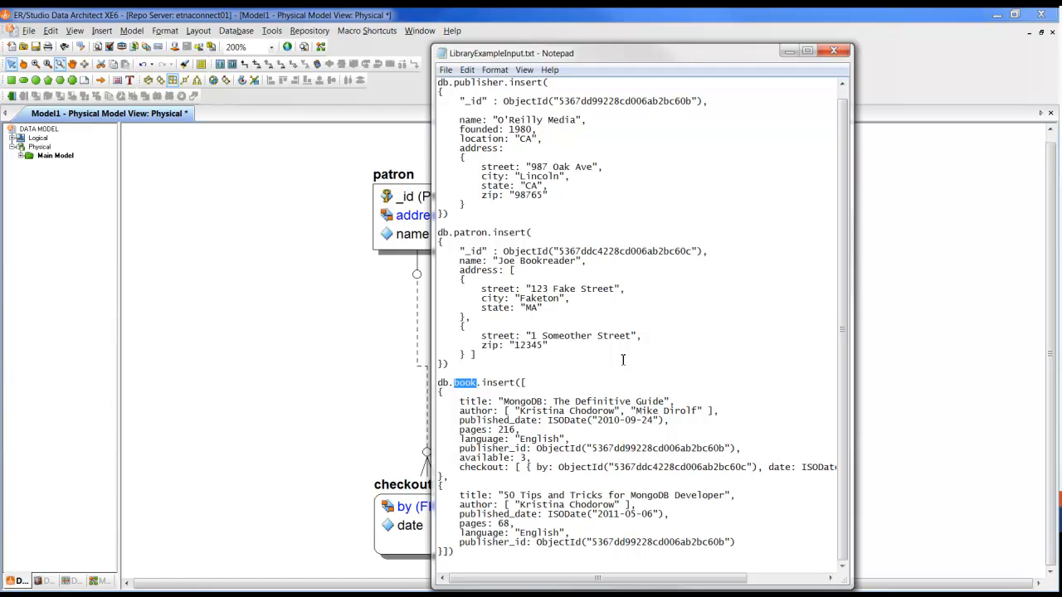
left_click_drag(516, 467, 461, 472)
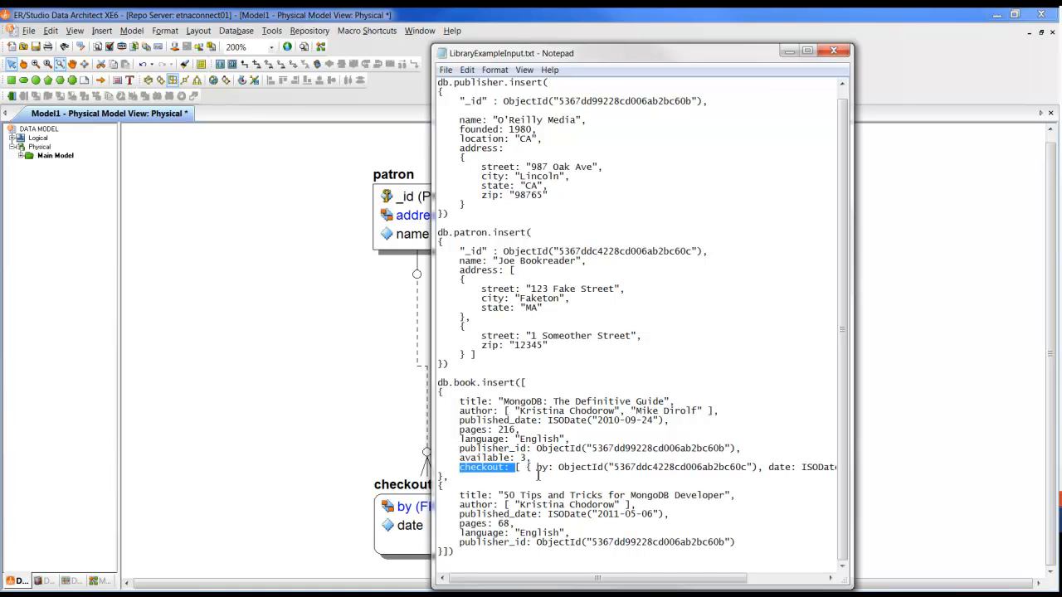
left_click_drag(537, 467, 610, 466)
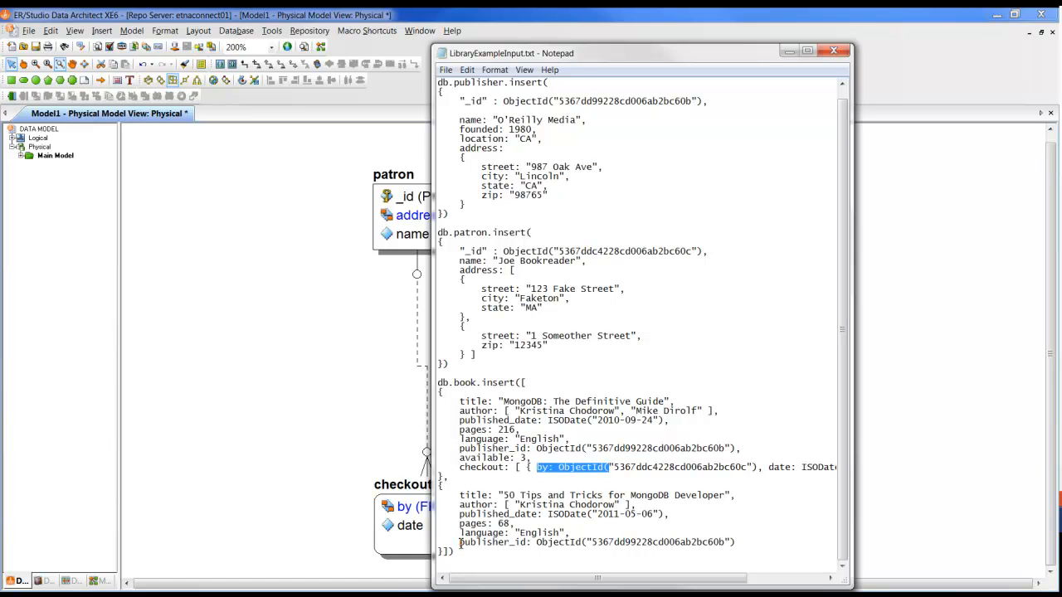
left_click_drag(461, 544, 532, 544)
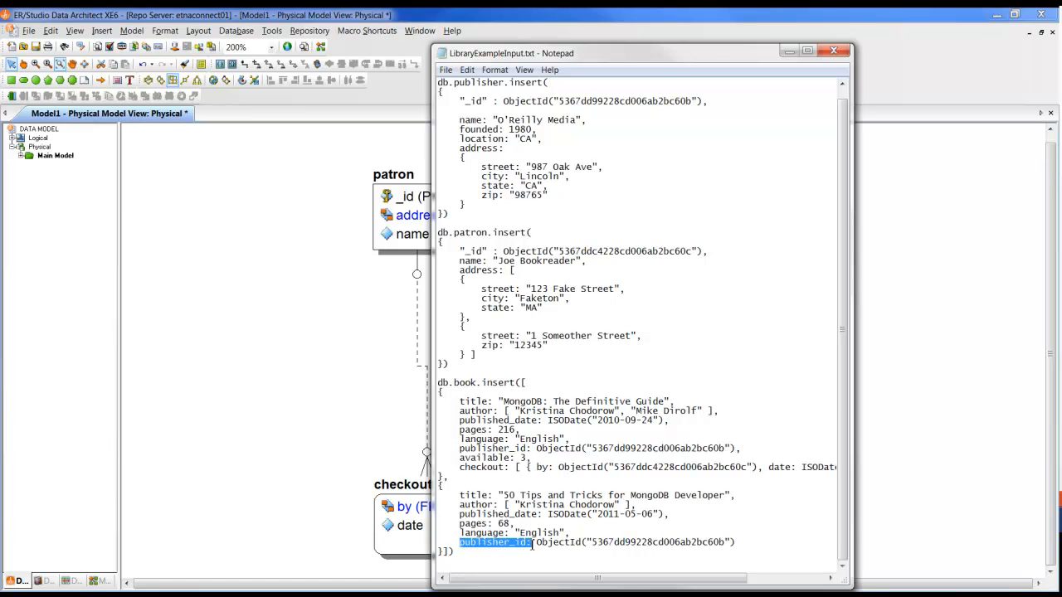